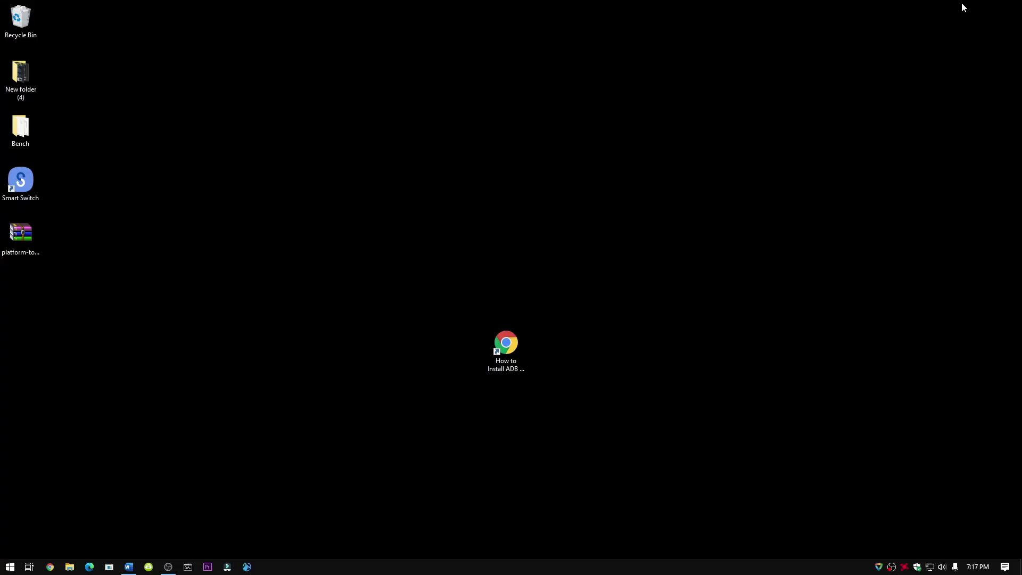
Step: Read through the ADB installation guide article, then close it
double_click(519, 350)
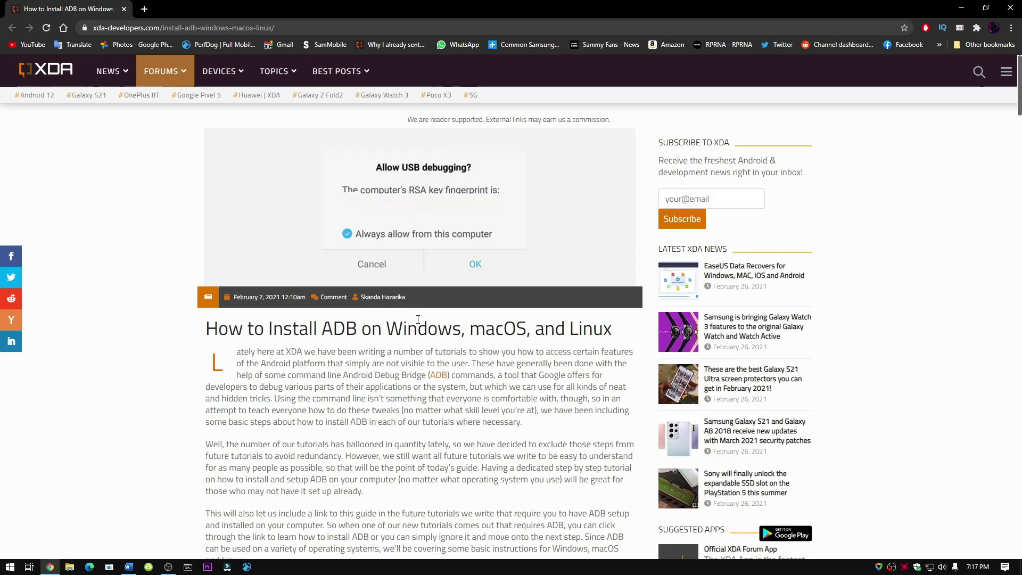
scroll(346, 160, down, 3)
drag(384, 118, 496, 118)
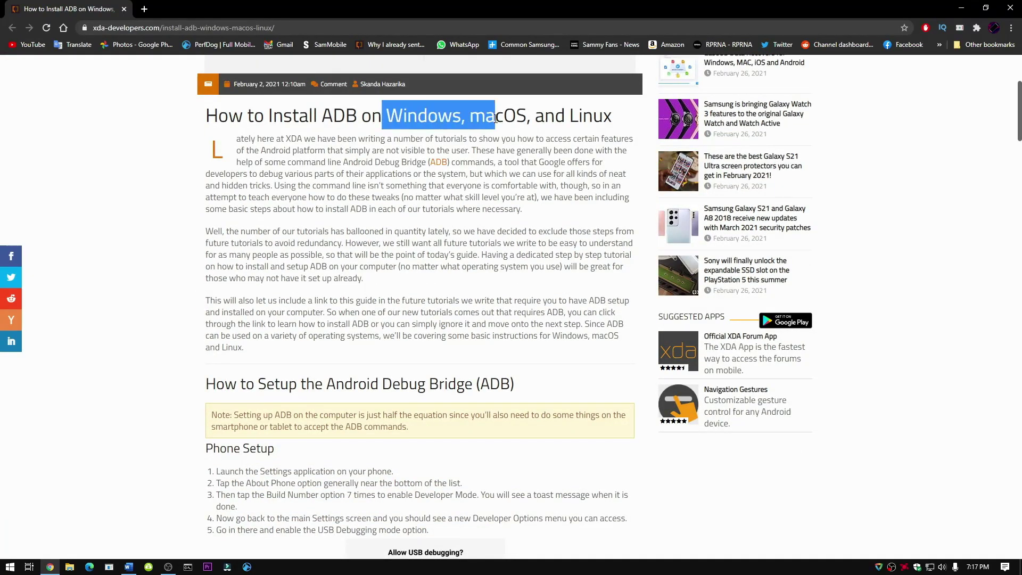
scroll(420, 185, down, 3)
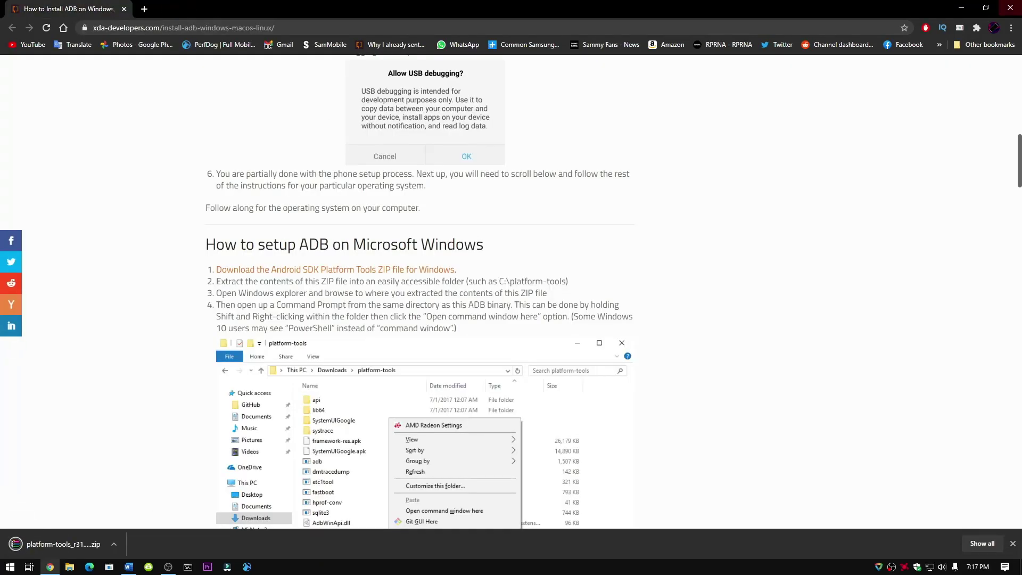
click(1010, 7)
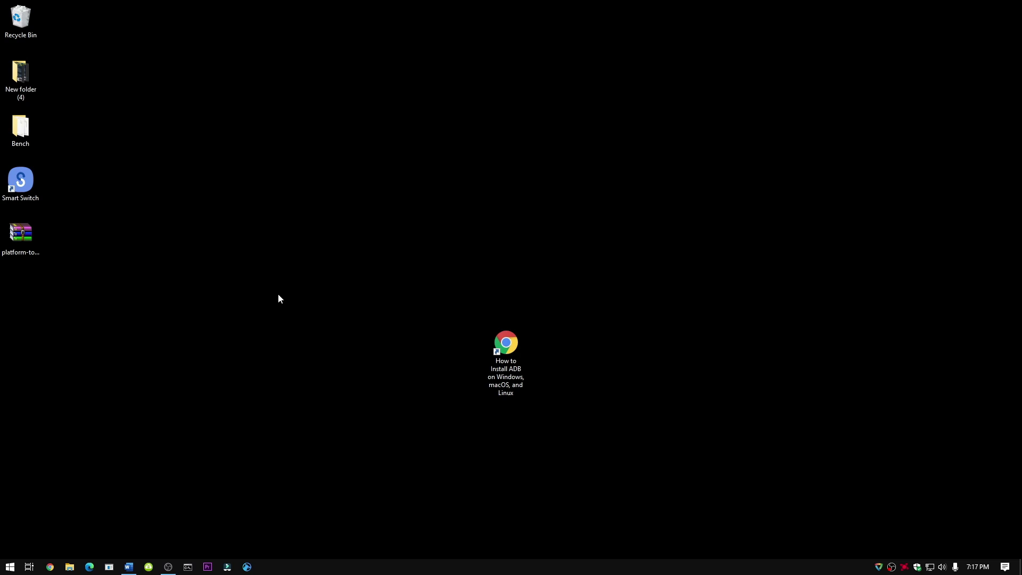
Step: Extract the platform-tools folder from the downloaded zip onto the desktop and close WinRAR
double_click(20, 234)
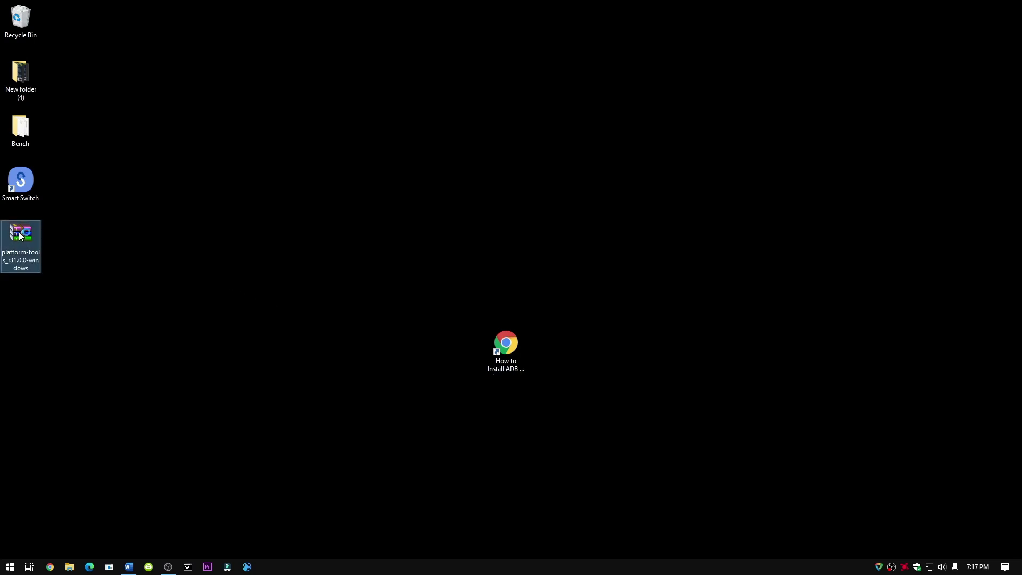
drag(318, 234, 136, 242)
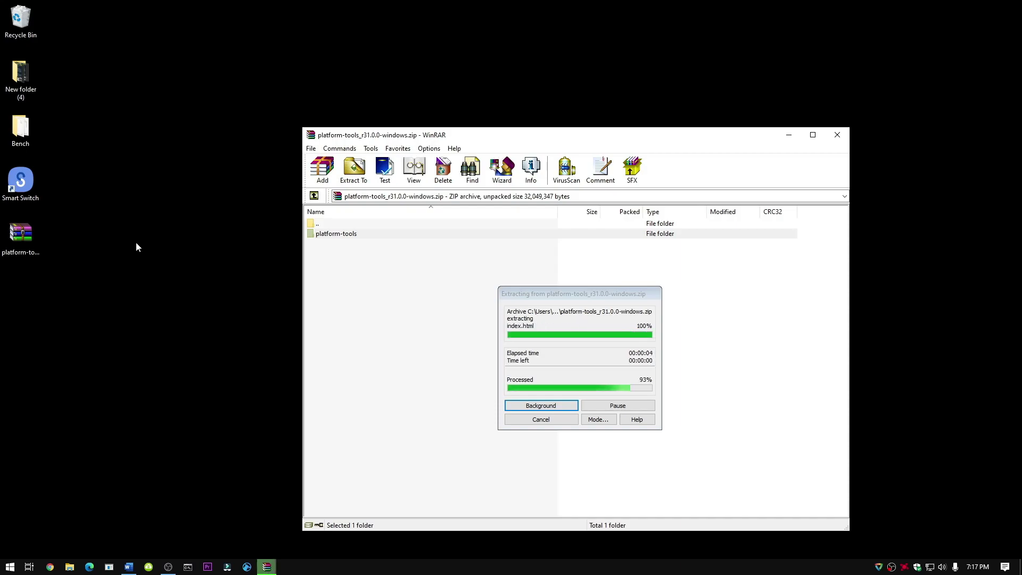
click(837, 135)
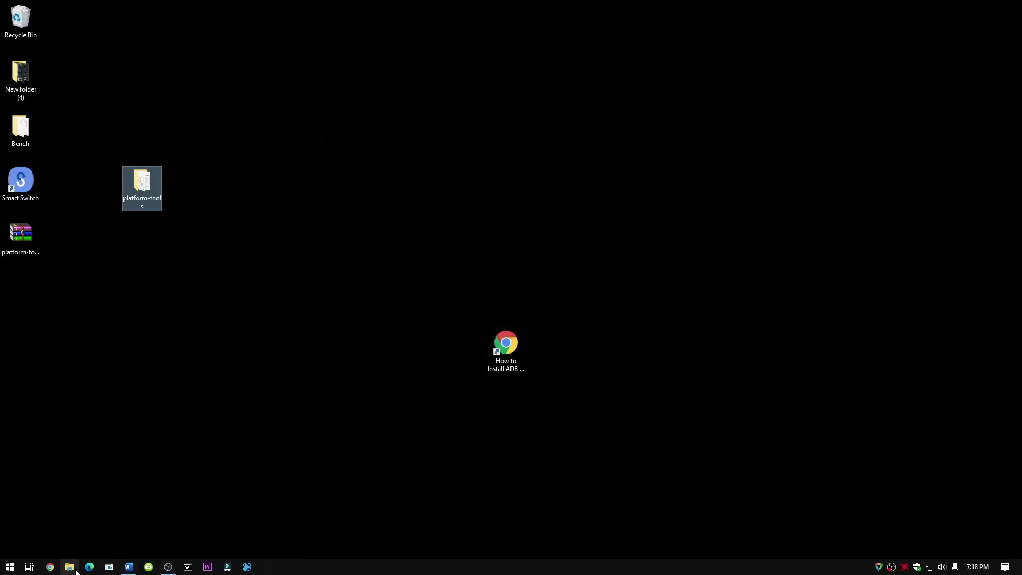
Step: Move the platform-tools folder from the desktop into Local Disk (C:)
click(71, 567)
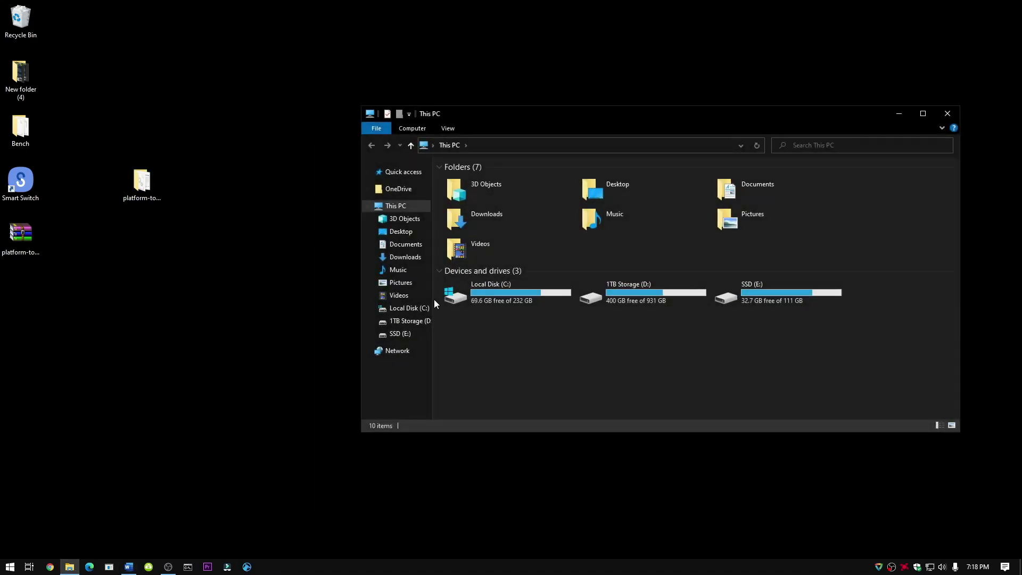
double_click(450, 299)
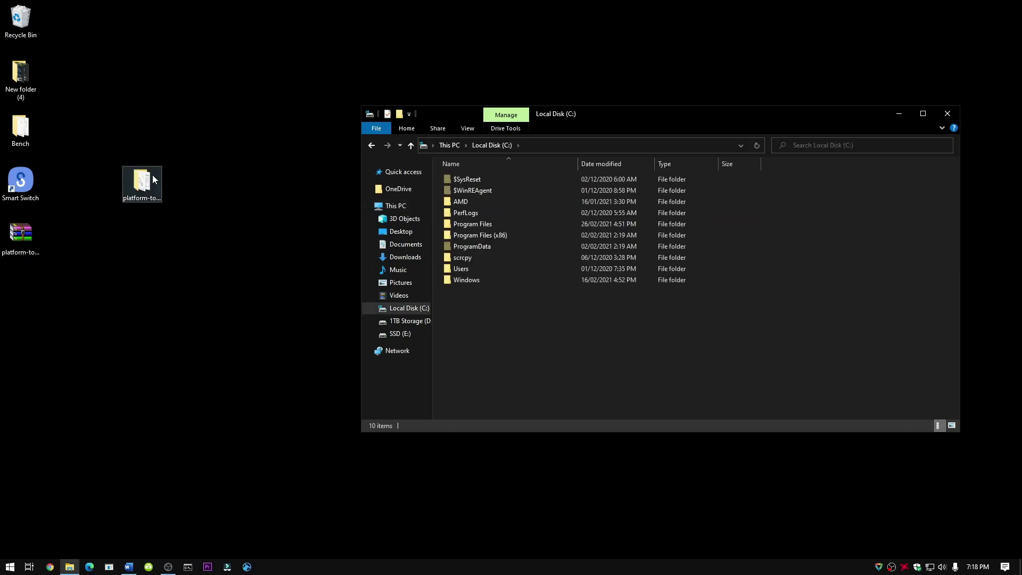
drag(152, 175, 515, 306)
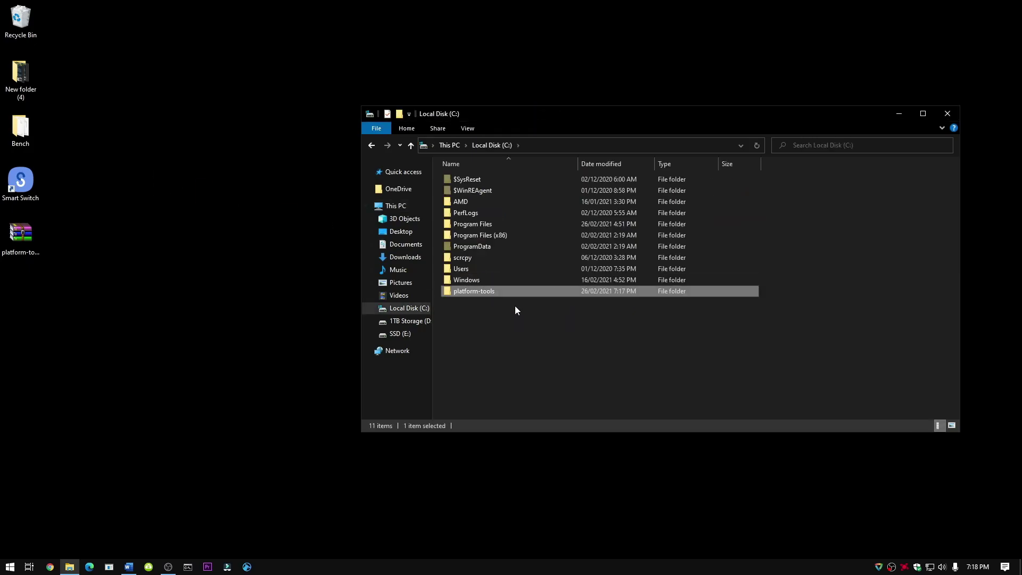
Step: Copy cmd.exe from System32 into the C:\platform-tools folder
click(10, 567)
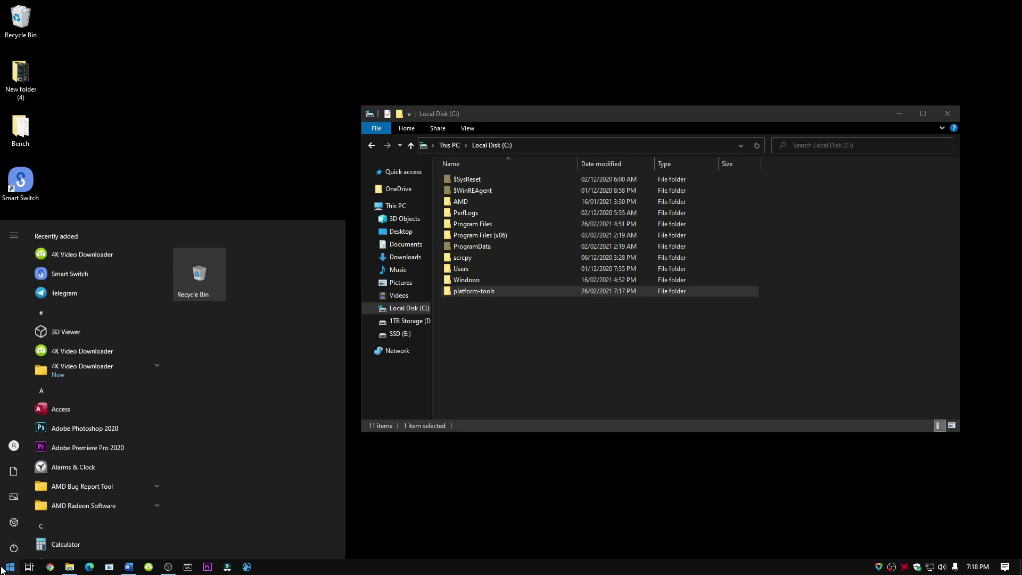
text(cm)
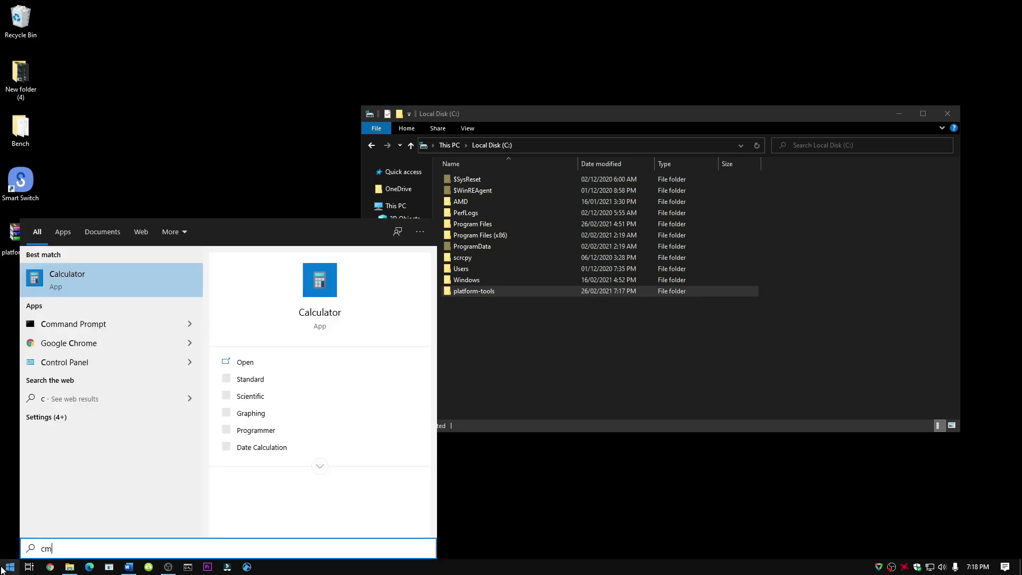
text(d)
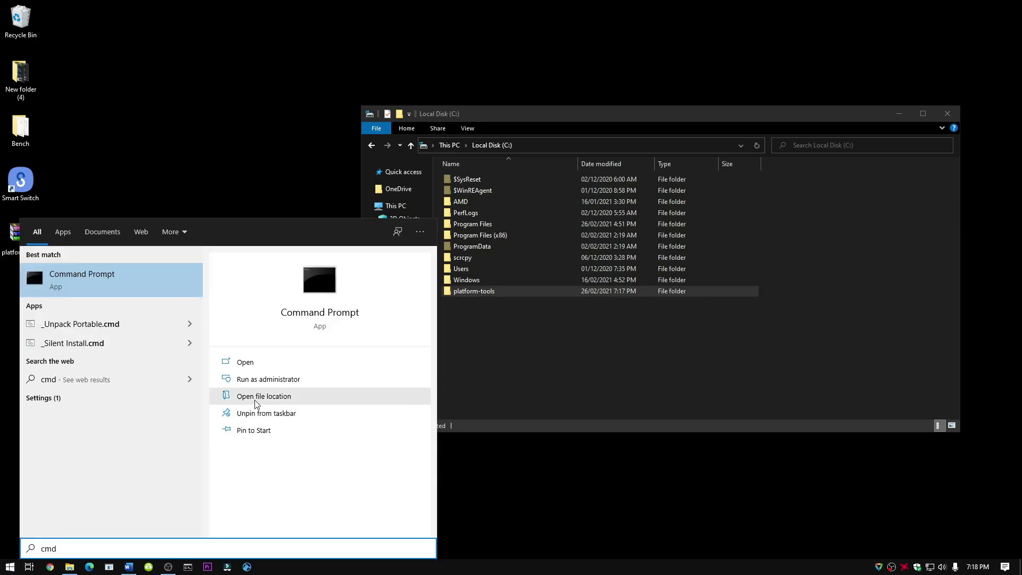
click(255, 400)
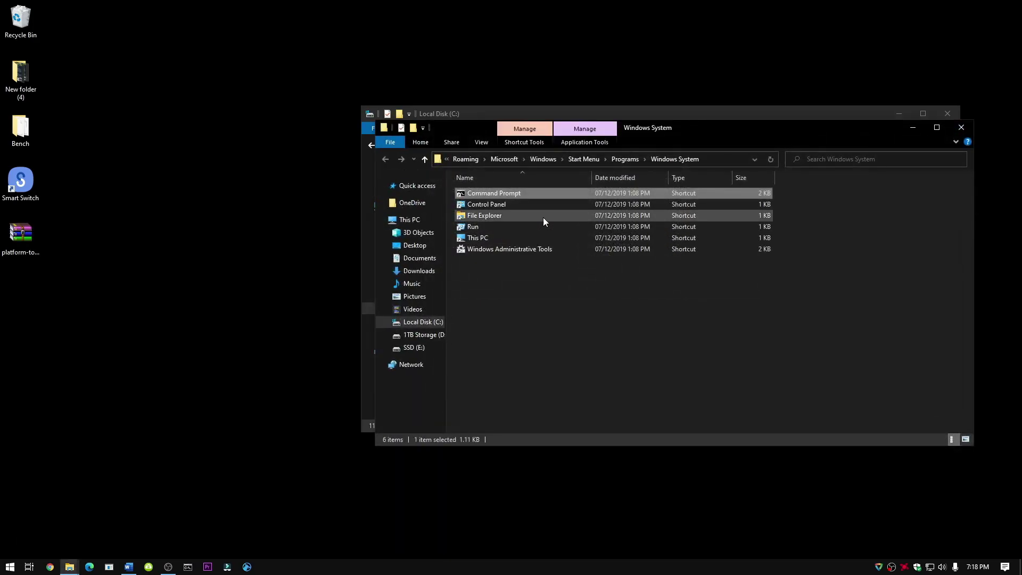
right_click(510, 192)
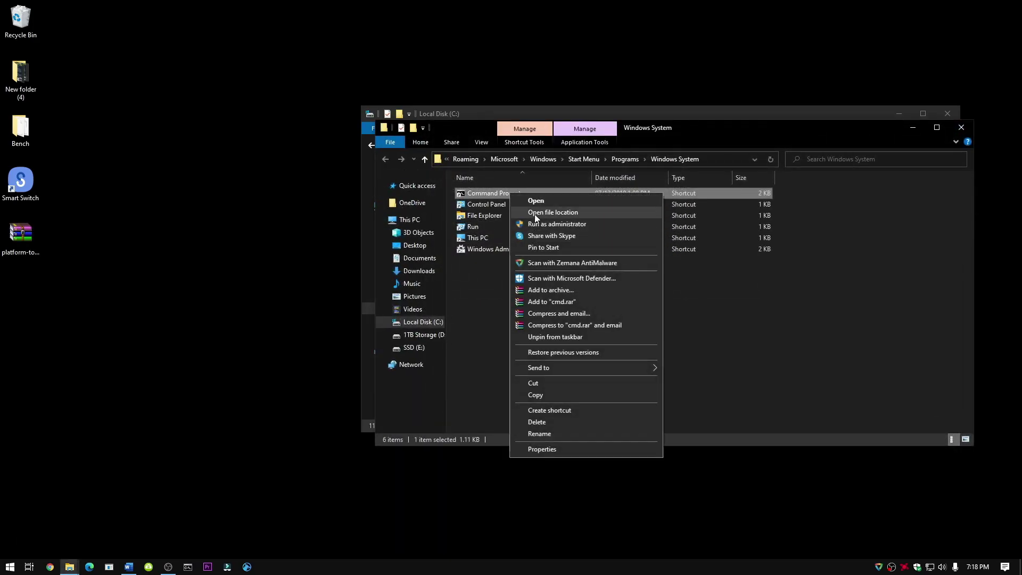
click(534, 215)
mouse_move(620, 129)
mouse_down()
mouse_move(853, 178)
mouse_move(870, 146)
mouse_up()
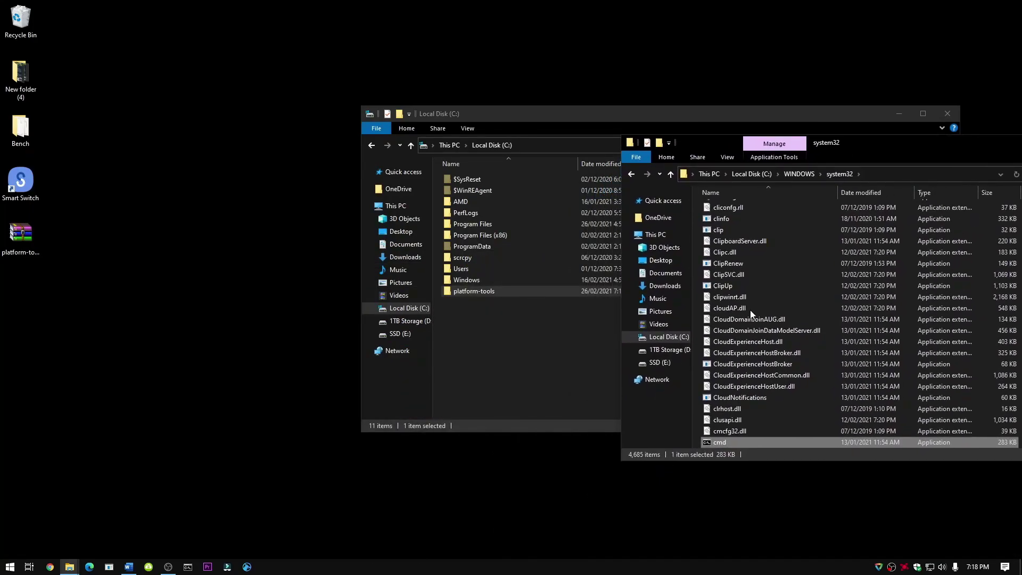
right_click(730, 443)
click(750, 382)
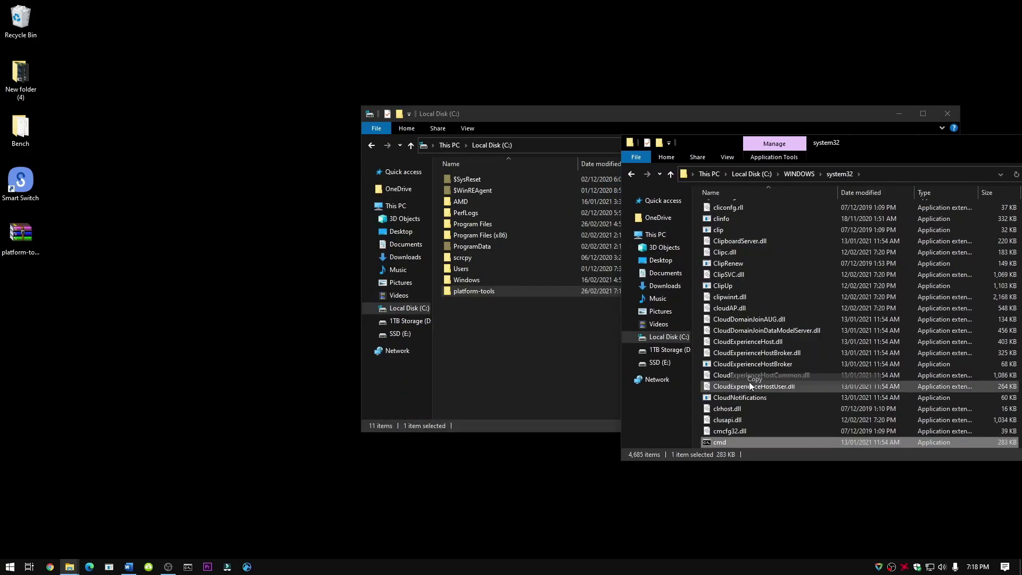
click(481, 303)
double_click(476, 291)
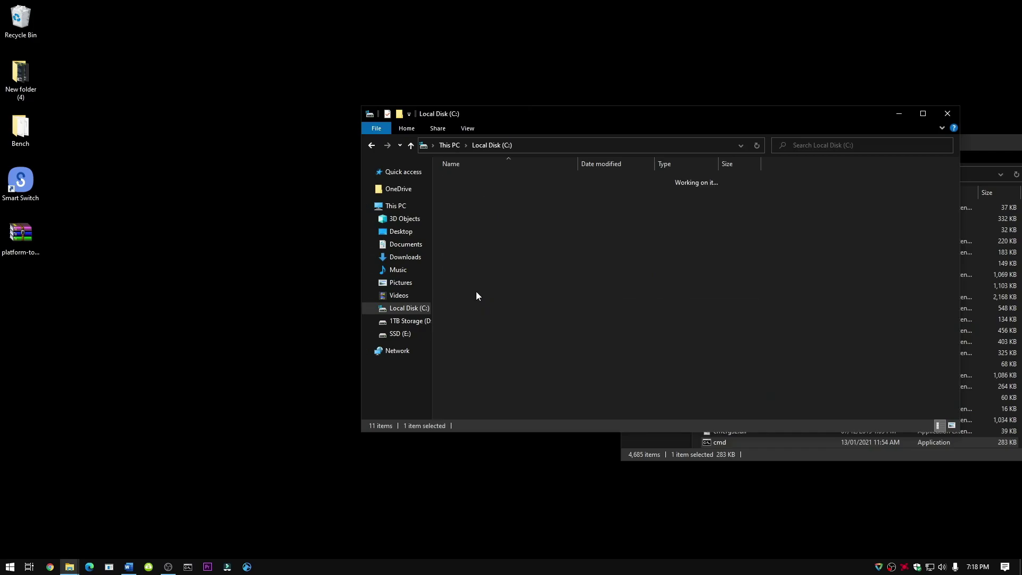
right_click(472, 369)
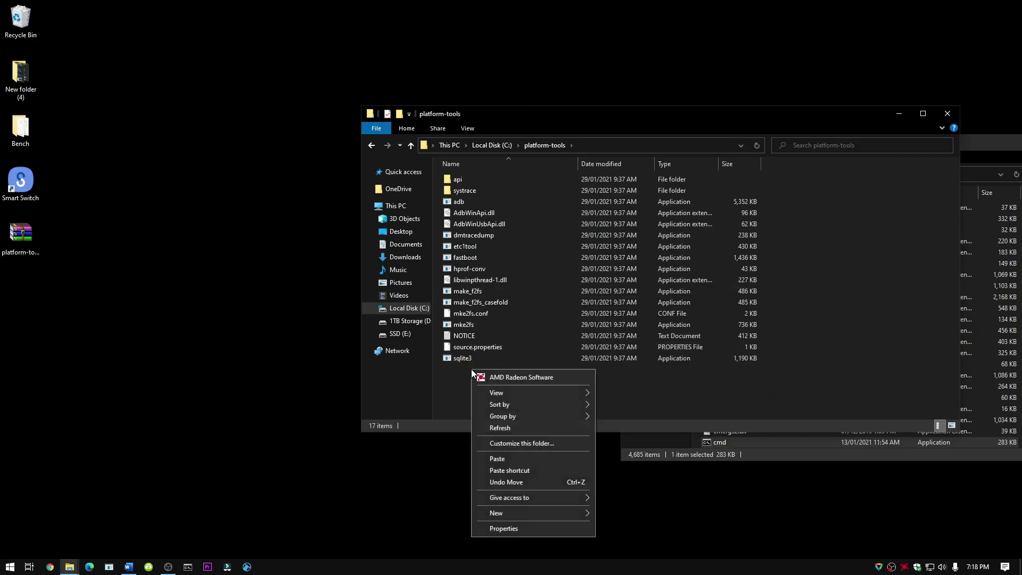
click(499, 458)
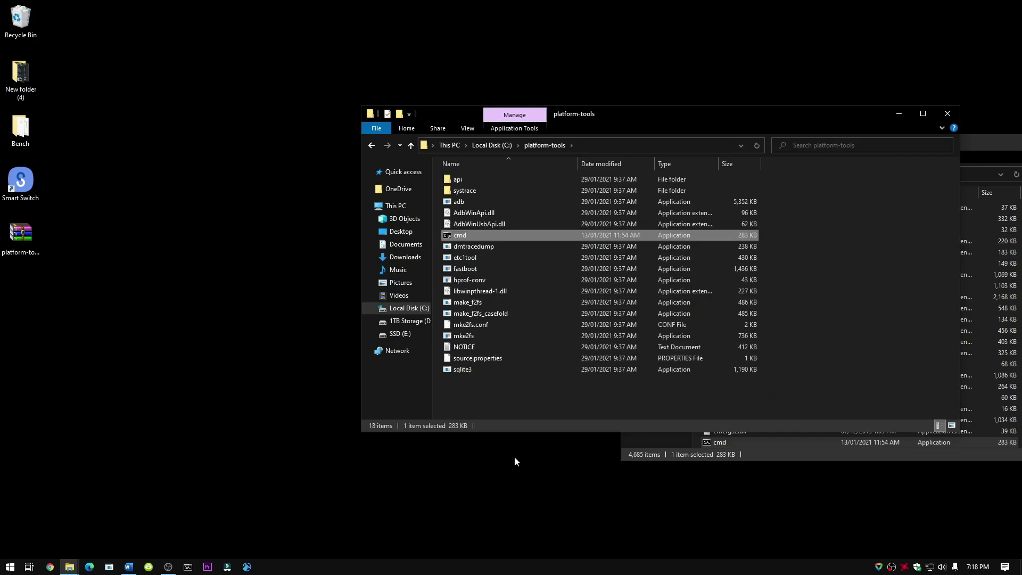
Step: Set the copied cmd to always run as administrator in its Compatibility properties
right_click(466, 235)
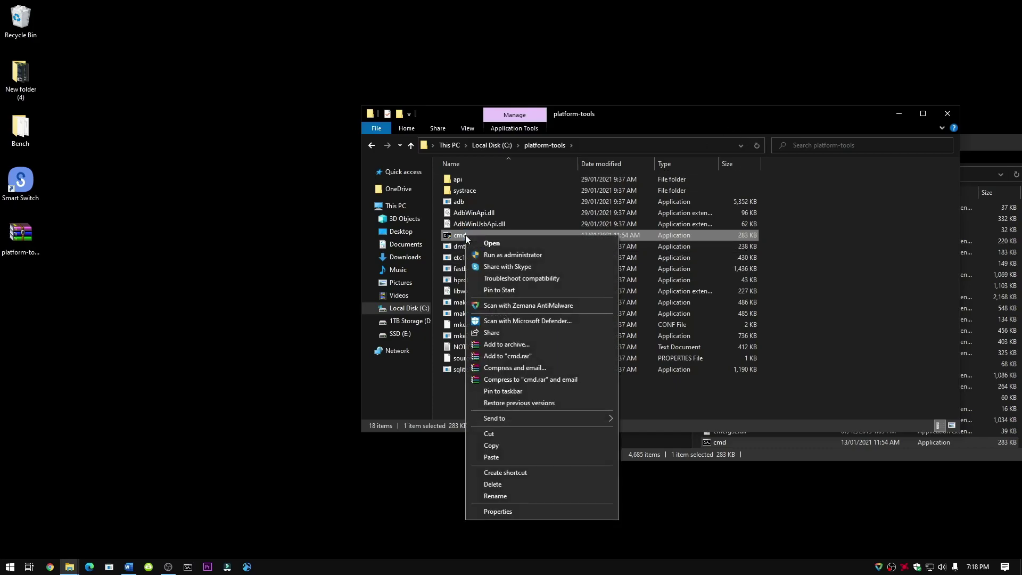
click(516, 510)
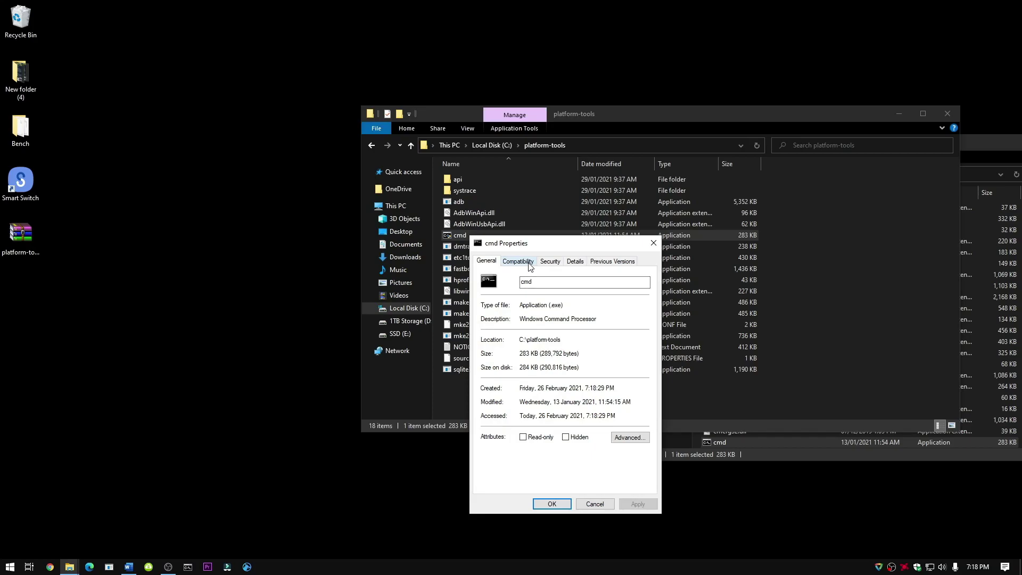
click(529, 264)
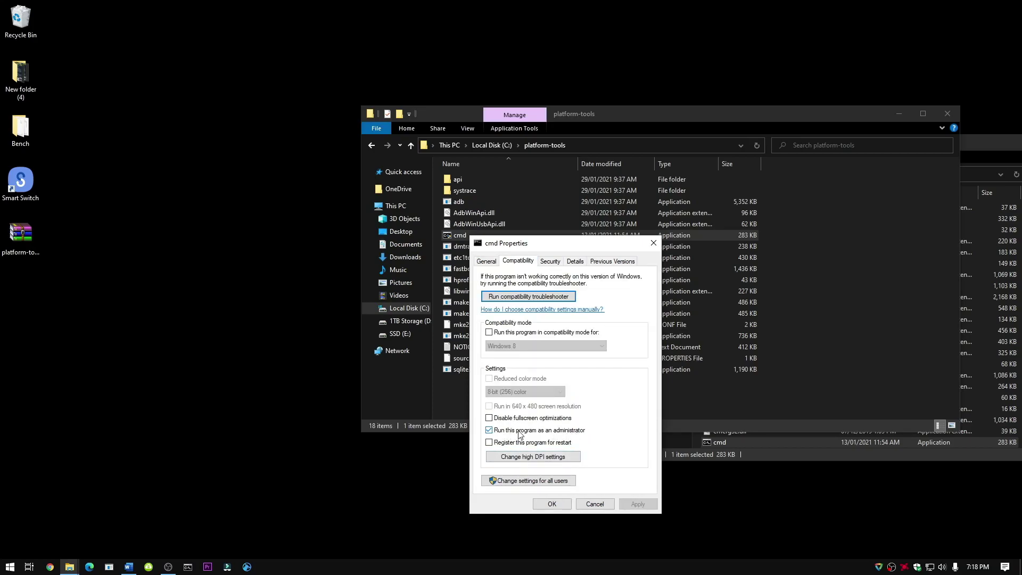
click(552, 504)
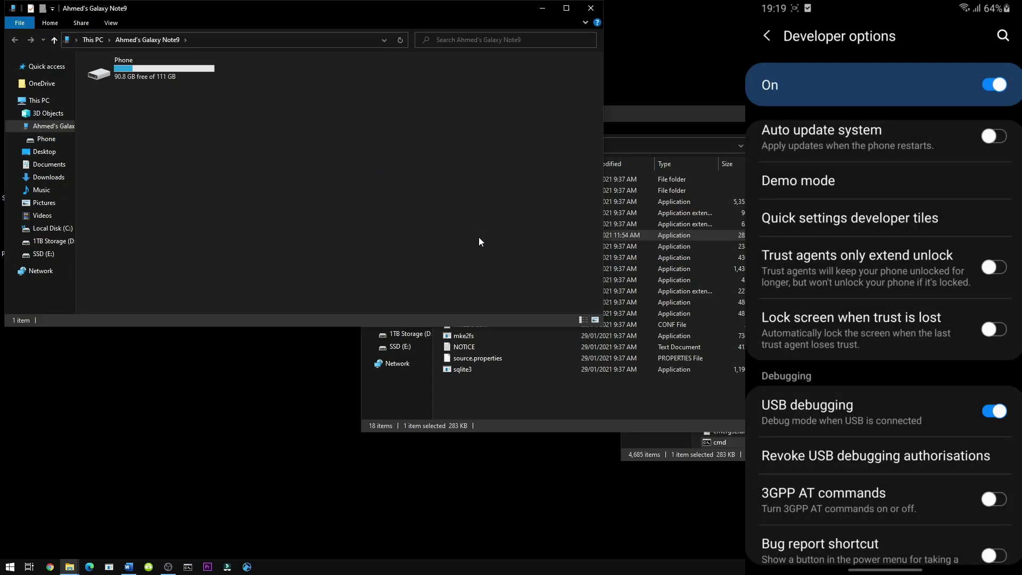
Step: Close the phone's storage window and launch platform-tools cmd with administrator rights
click(591, 8)
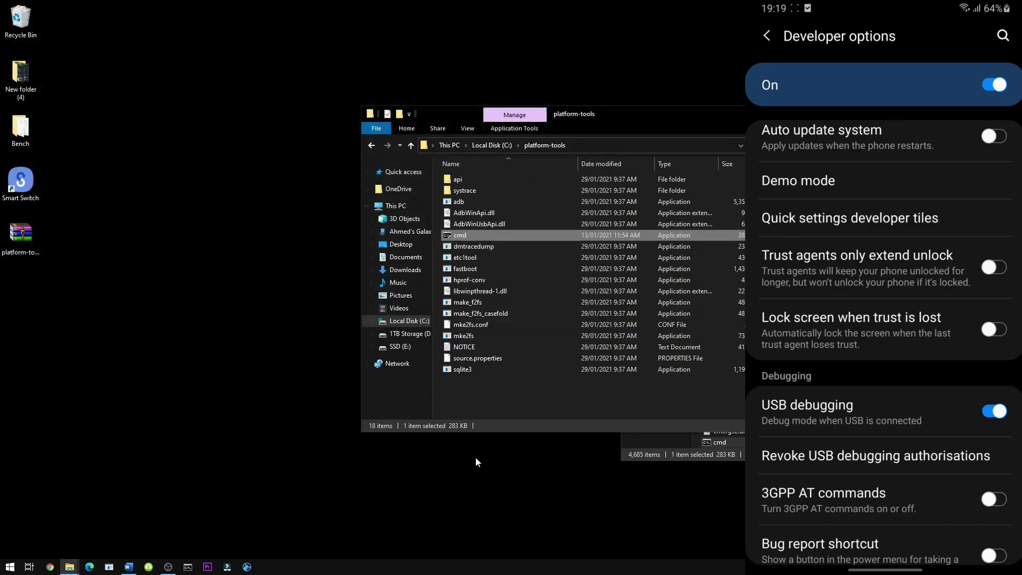
double_click(488, 232)
click(589, 366)
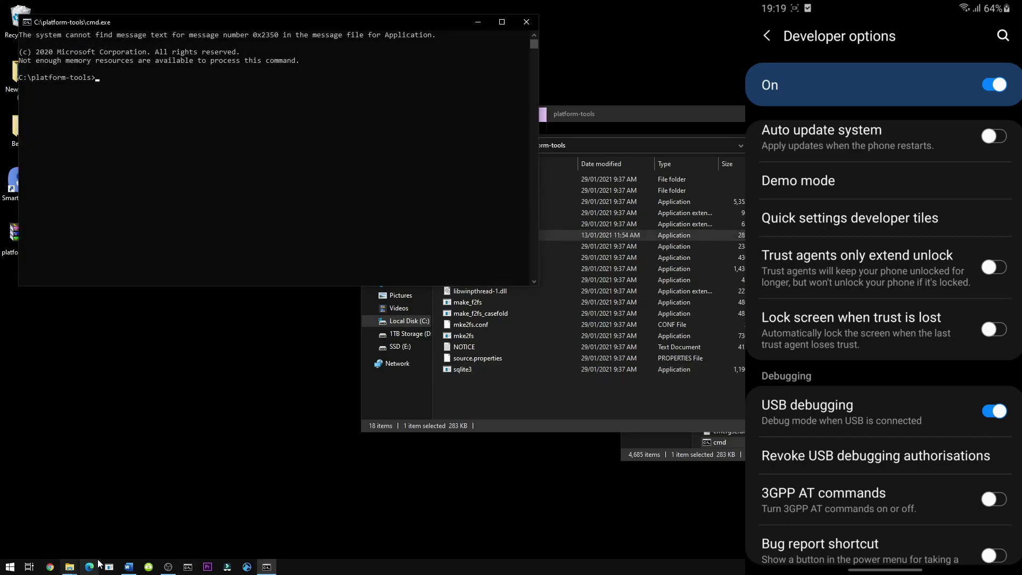
Step: Bring the Word document of adb commands forward and select its command lines
click(128, 567)
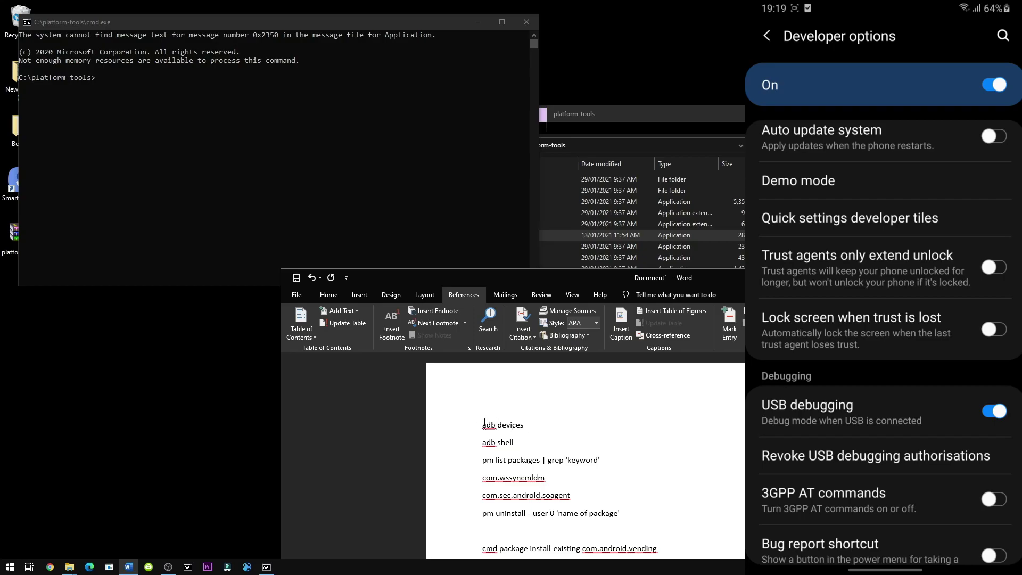
drag(484, 424, 560, 479)
key(Right)
Step: Run adb devices to confirm the phone is connected
click(100, 79)
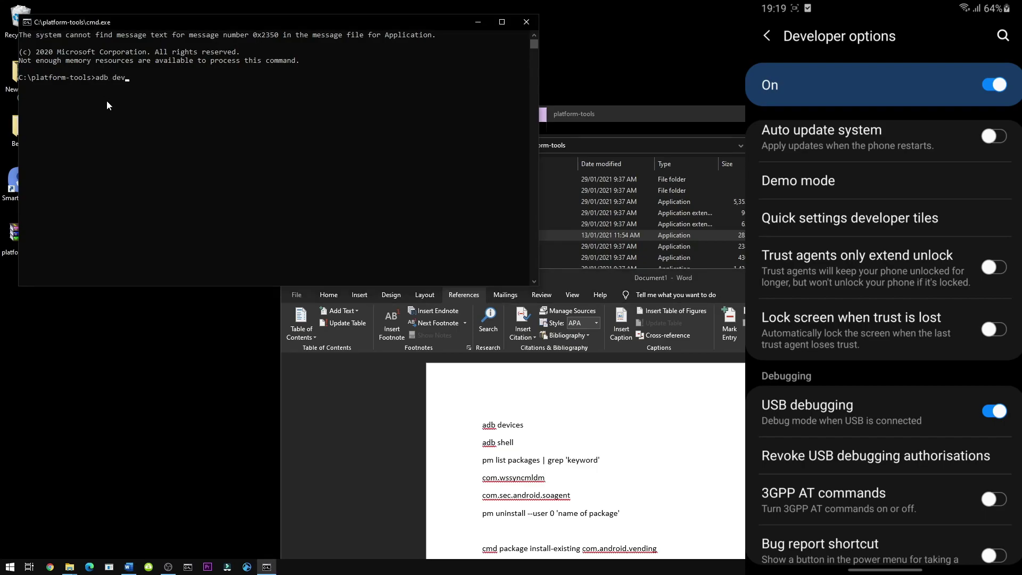
text(ices)
key(Return)
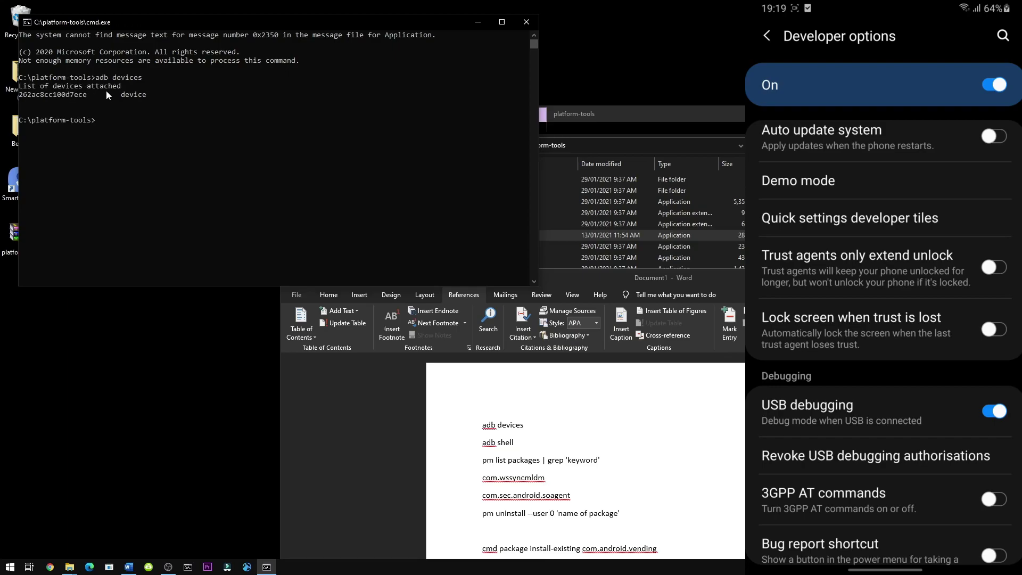
drag(73, 95, 105, 95)
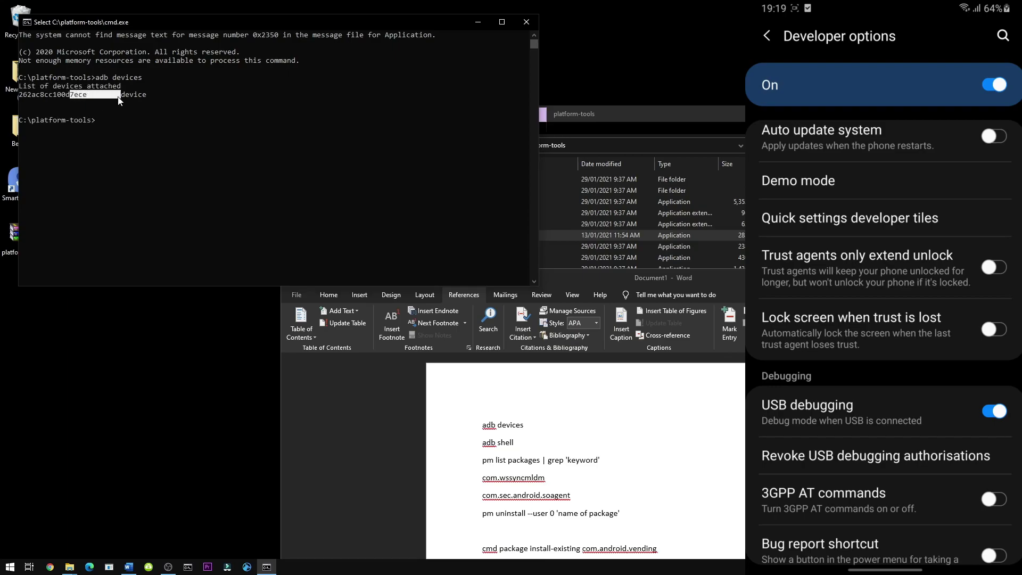
click(119, 96)
text(adb shell)
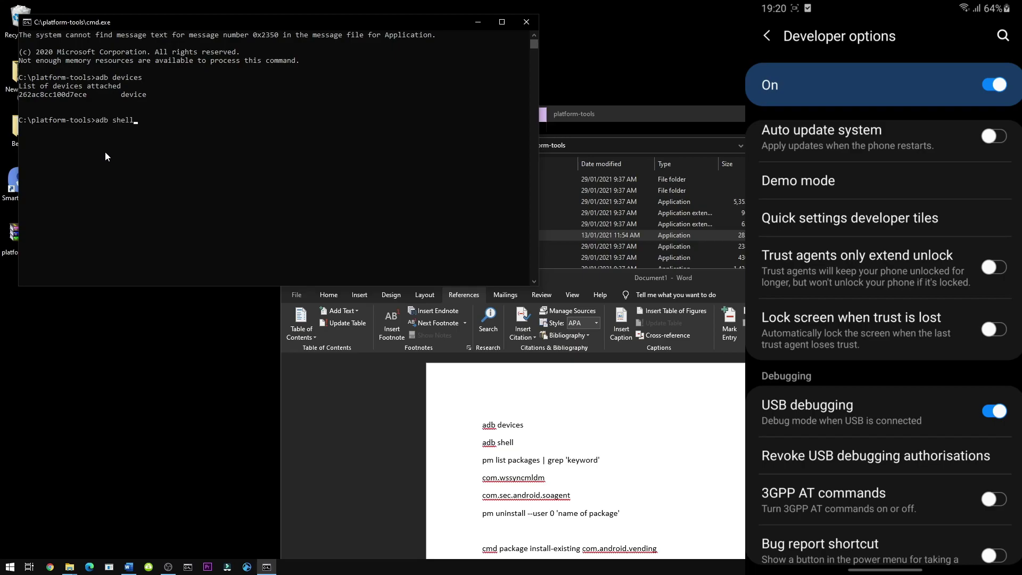
Step: Open adb shell, search packages for com.wss, and copy the com.wssyncmldm name
key(Return)
text(pm l)
text(ist package)
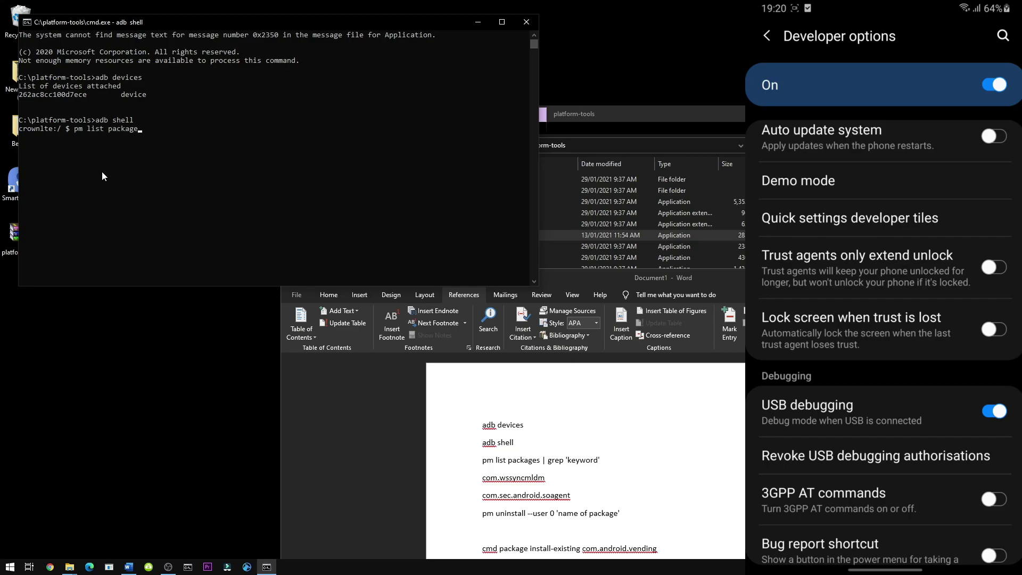
text(s | grep com)
text(.wss)
key(Return)
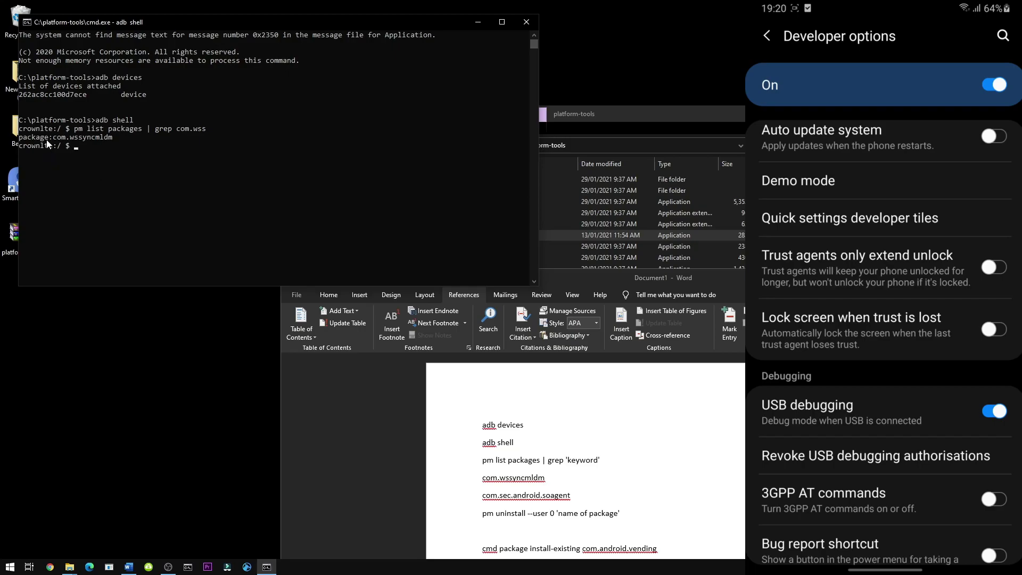
drag(53, 138, 109, 138)
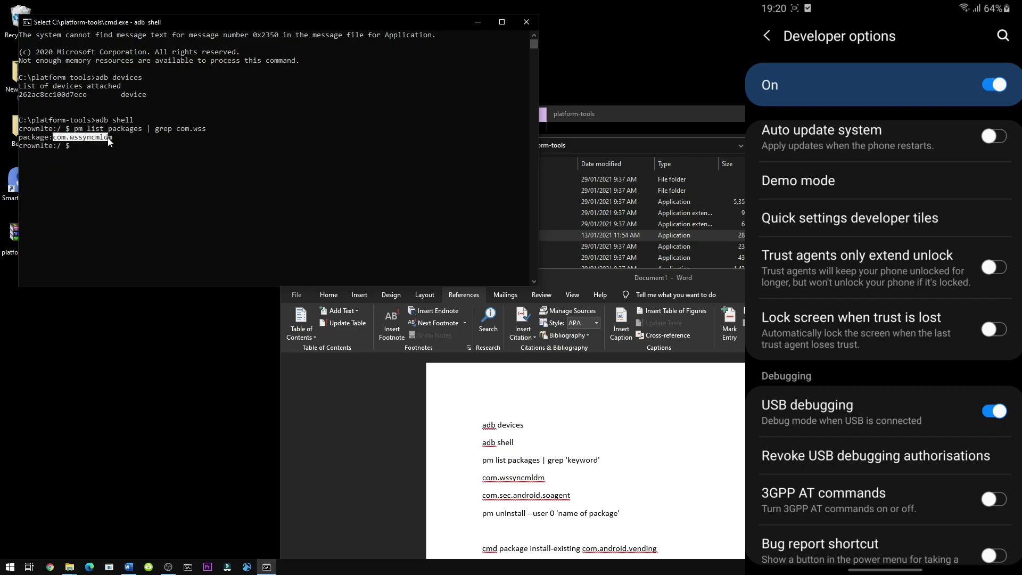
key(ctrl+c)
text(pm uni)
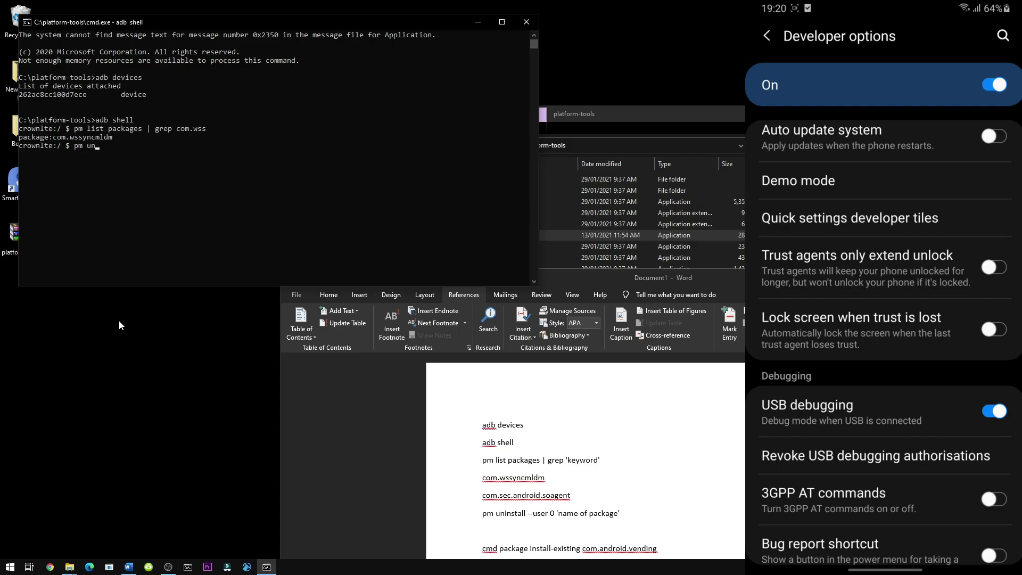
text(nstall --)
text(user )
text(0 )
text(com.)
text(wss)
text(yncm)
text(ldm)
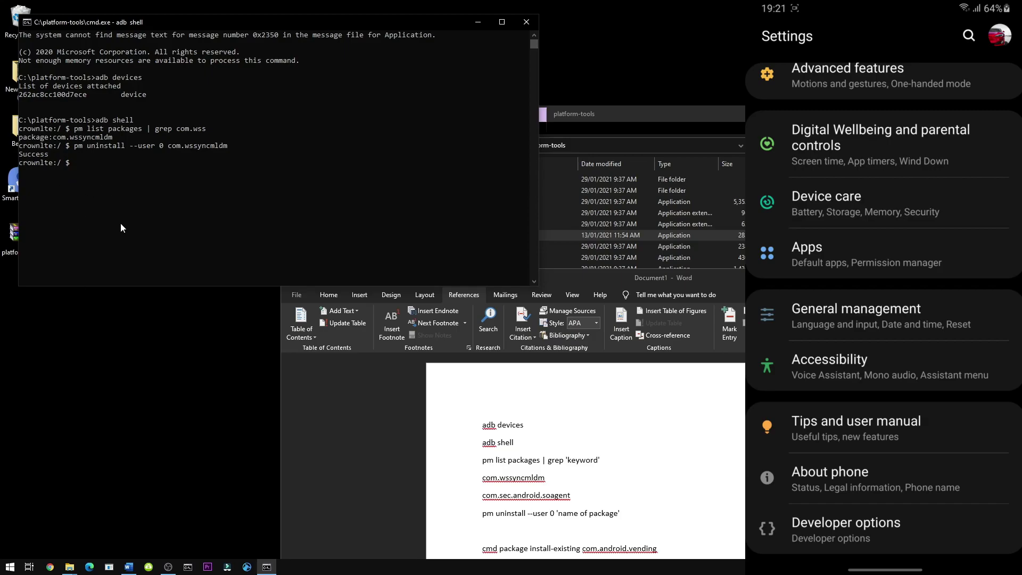
text(pm )
text(list packages )
text(| grep )
text(com.)
text(sec.)
text(android.)
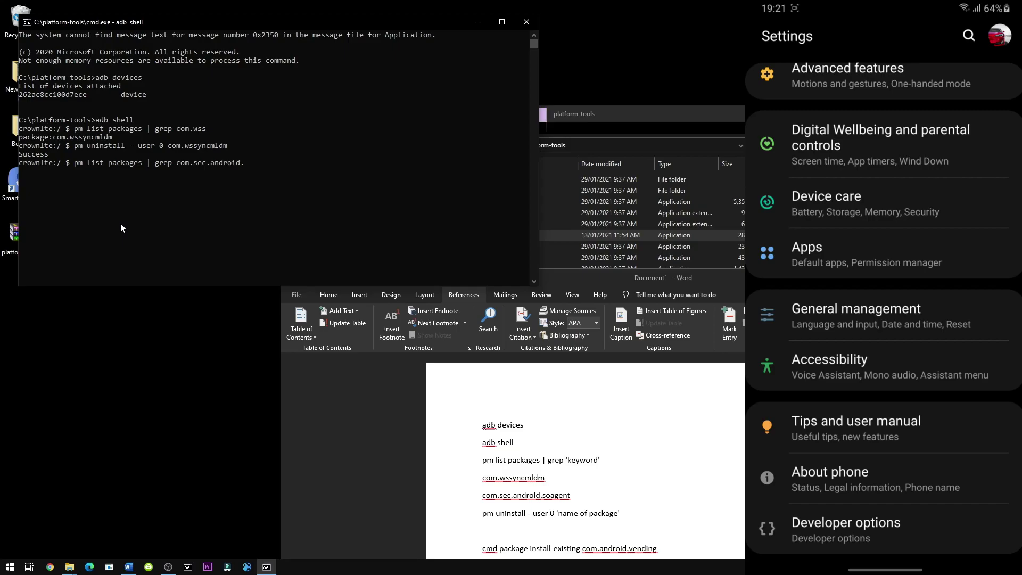
text(soagent)
Step: Confirm com.sec.android.soagent is installed, then run pm uninstall --user 0 on it
key(Return)
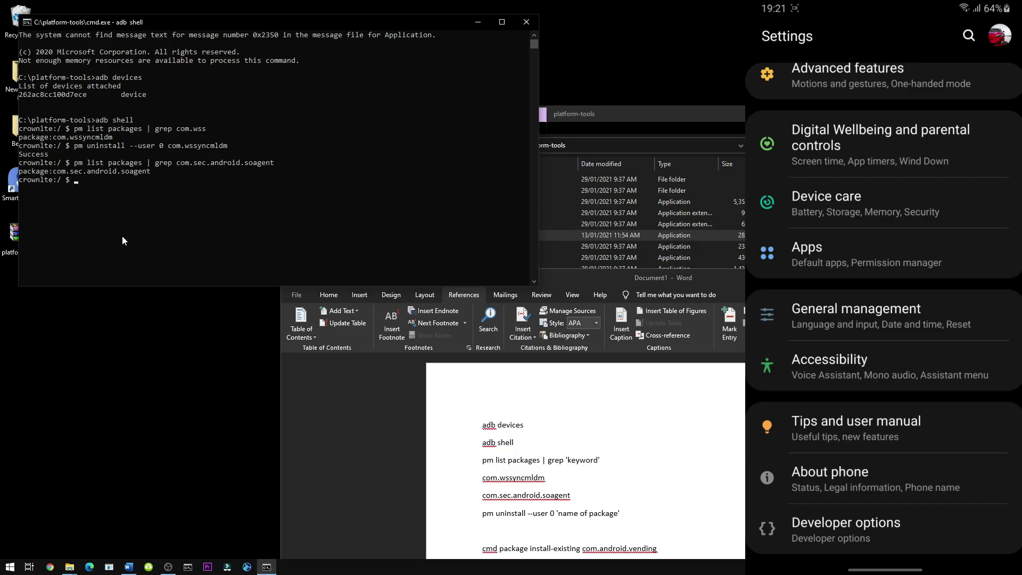
text(pm un)
text(instal)
text(l --us)
text(er 0 )
text(com.sec)
text(.android.)
text(soagent)
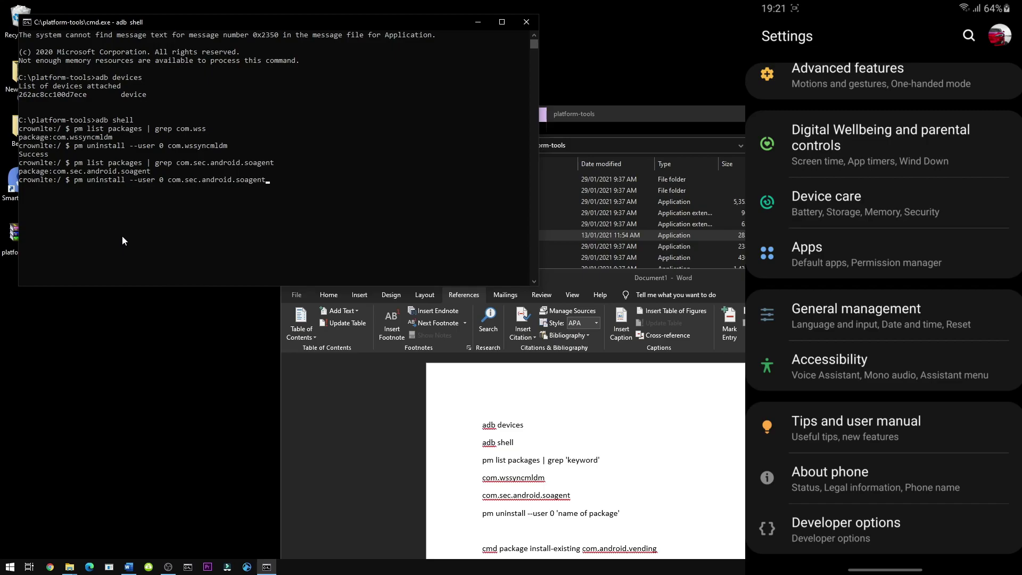
key(Return)
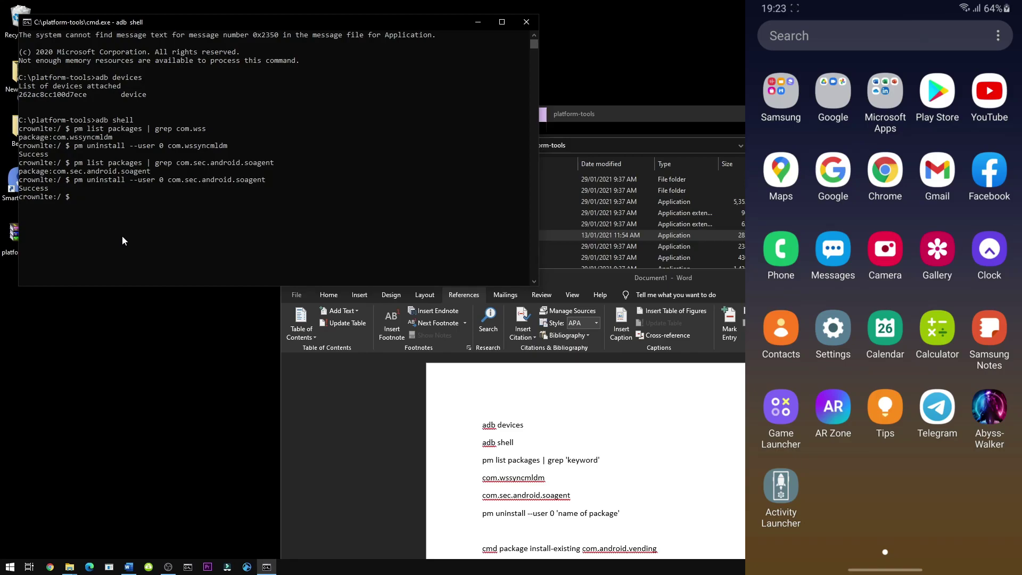
Step: Relaunch cmd from platform-tools as administrator, then run adb devices and adb shell
click(527, 21)
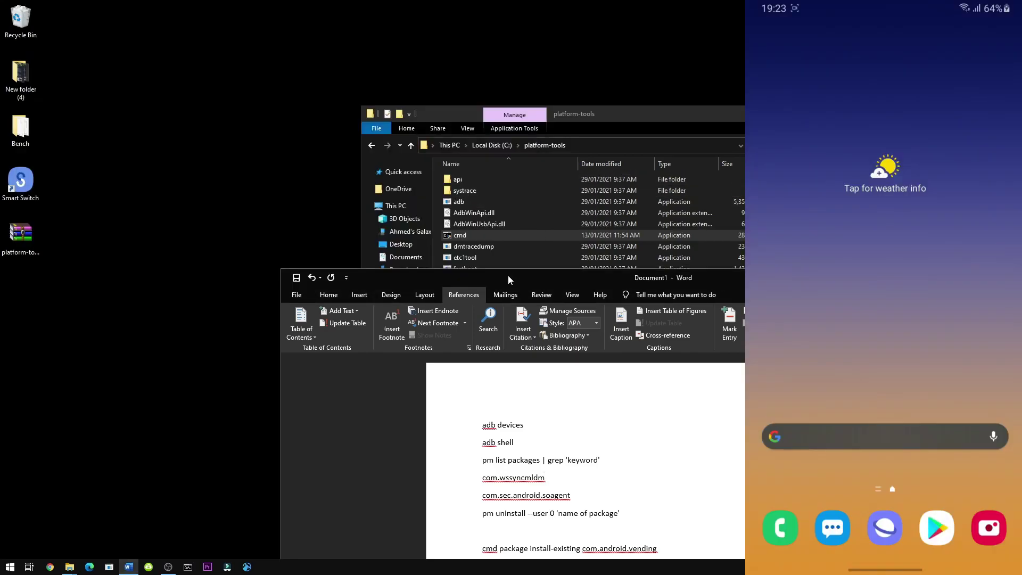
click(502, 240)
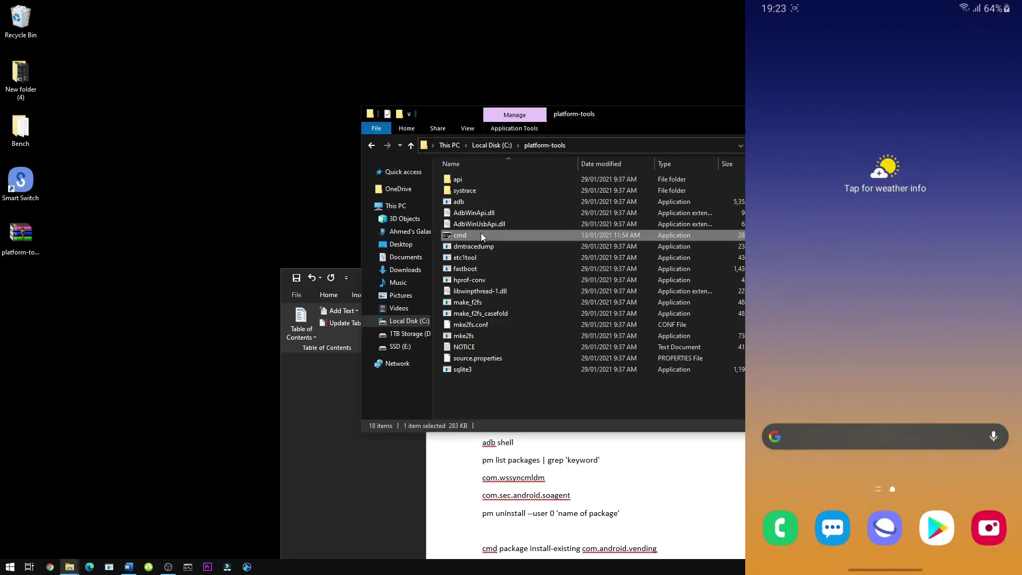
double_click(481, 232)
click(625, 362)
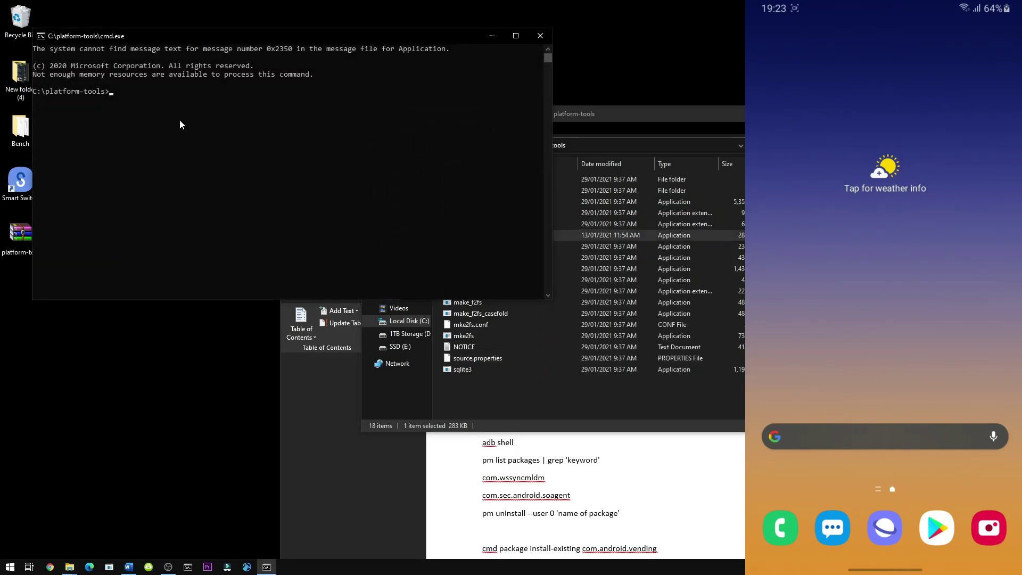
text(a)
text(db devices)
key(Return)
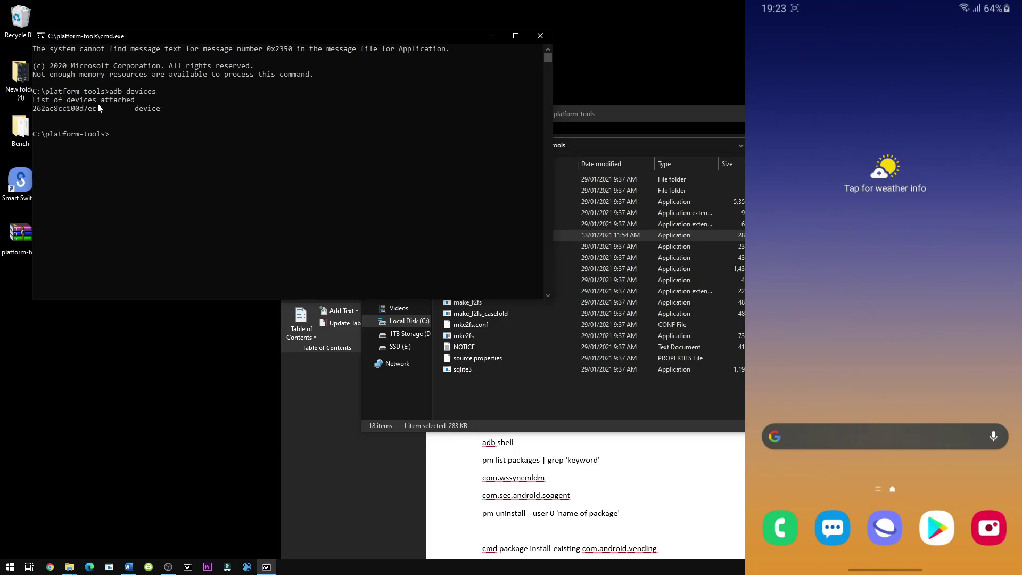
text(adb)
text( shell)
key(Return)
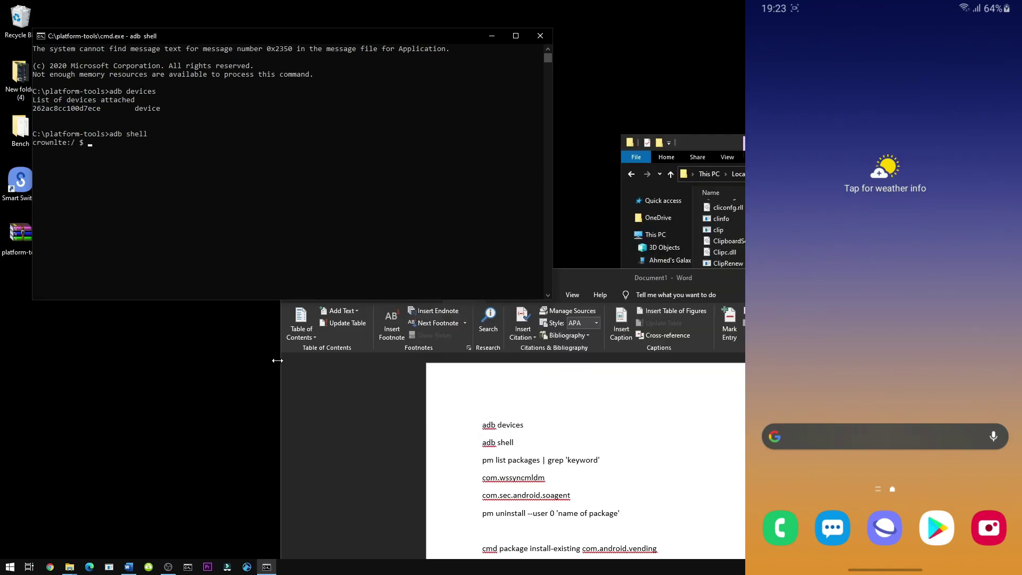
text(cmd package )
text(install-)
text(existi)
text(ng )
text(com.sec.)
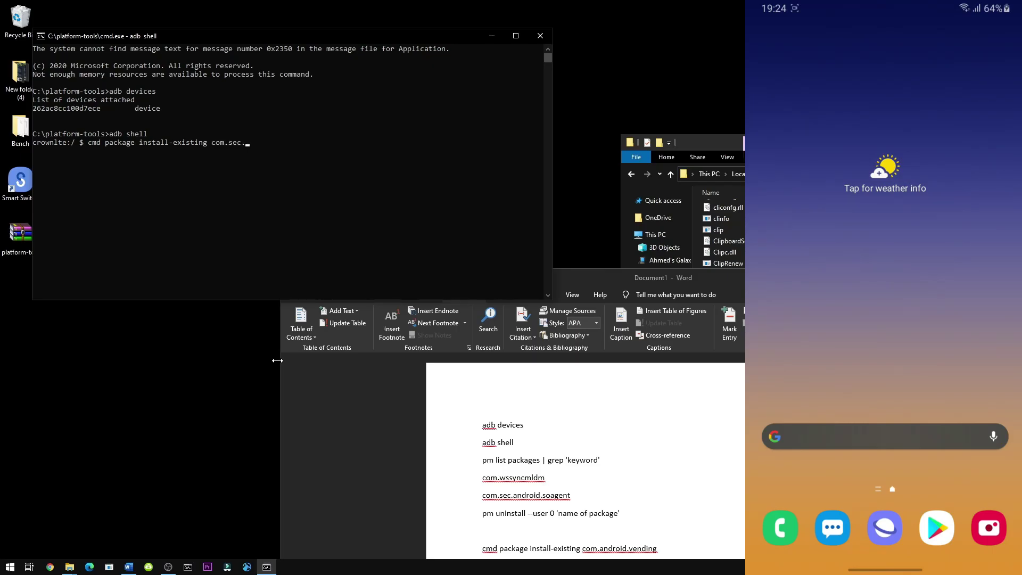
text(android.)
text(soagen)
text(t)
Step: Run cmd package install-existing for com.sec.android.soagent, then for com.wssyncmldm
key(Return)
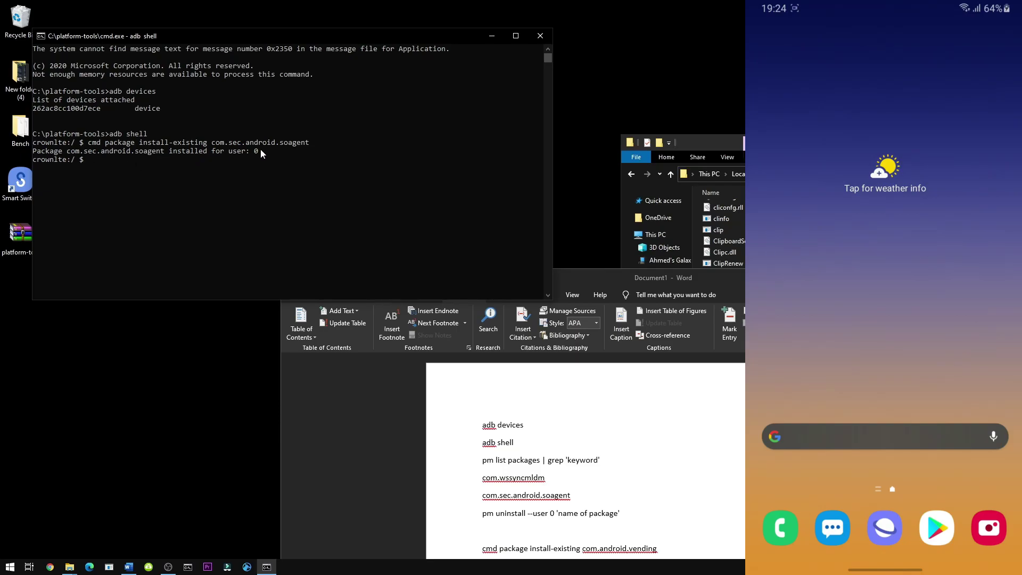
key(Up)
key(BackSpace)
key(BackSpace)
key(BackSpace)
key(BackSpace)
key(BackSpace)
key(BackSpace)
key(BackSpace)
text(com.wss)
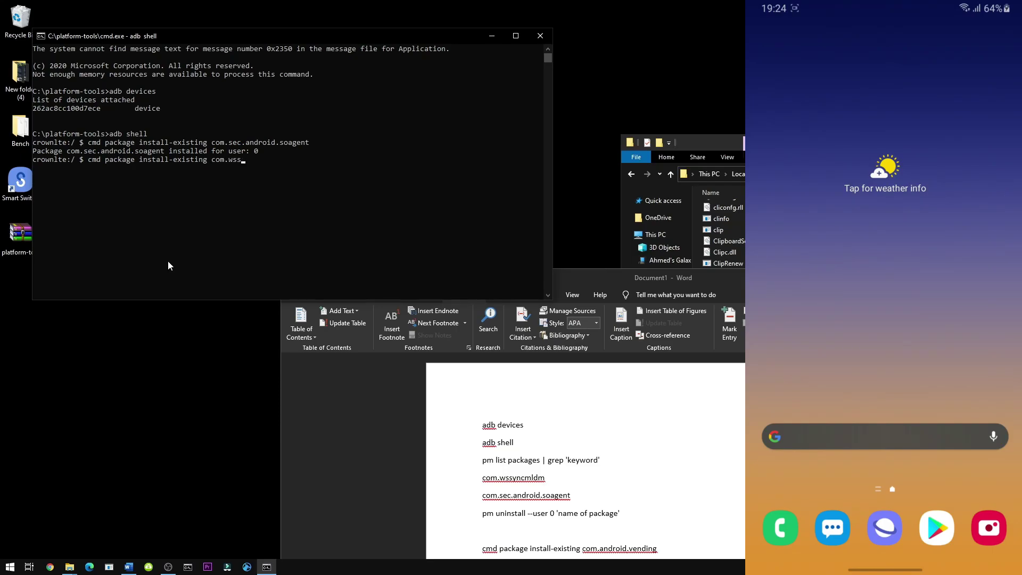
text(yncml)
text(dm)
key(Return)
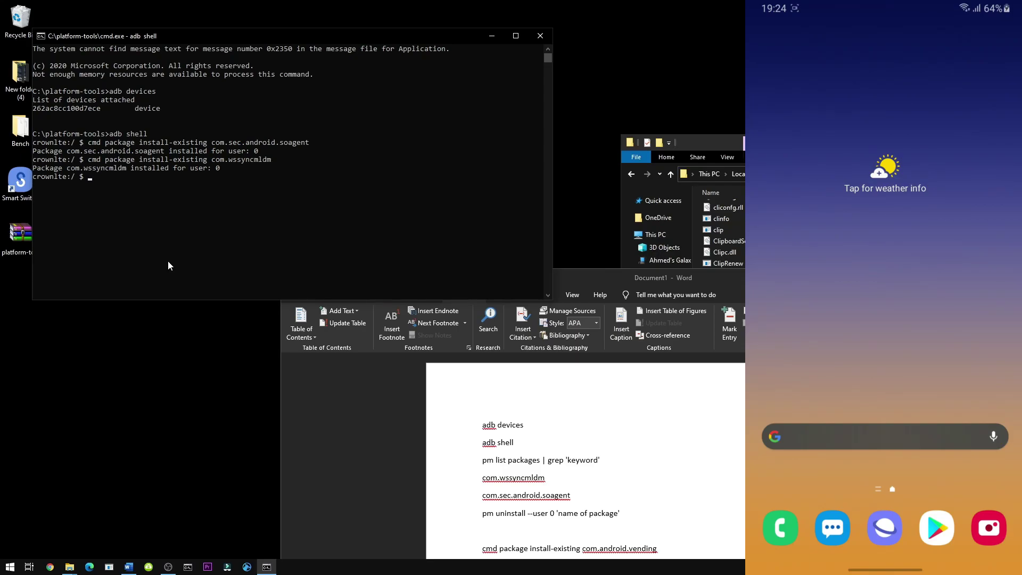